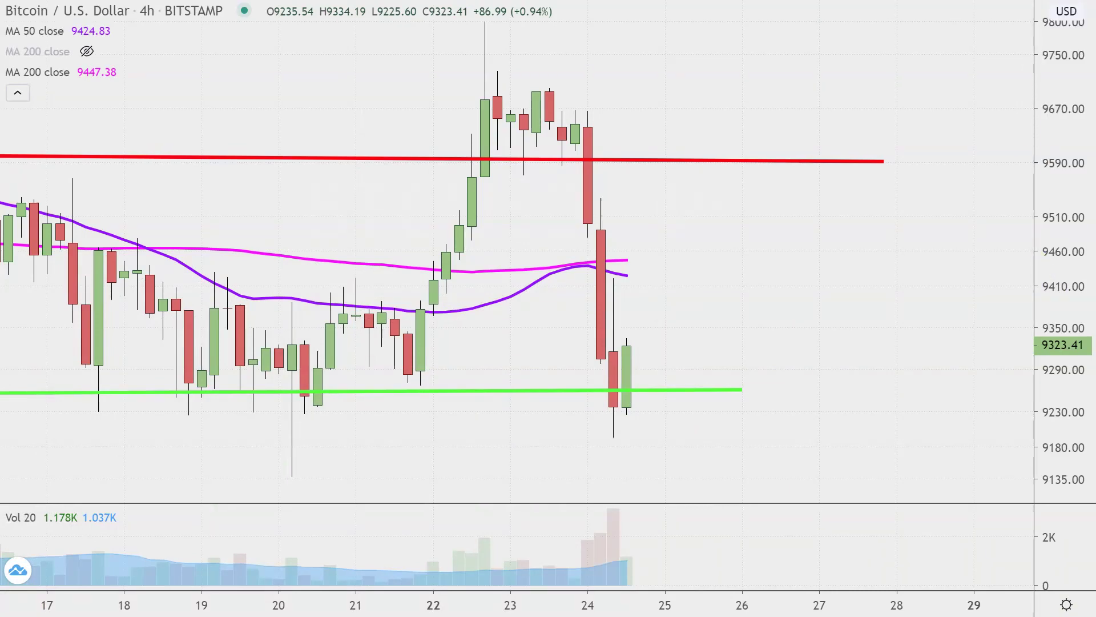
Brush blue ticks on the 18th–24th candles and a box enclosing prices from 9180 to 9750
{"action": "left_click_drag", "start_coordinate": [604, 313], "coordinate": [631, 301]}
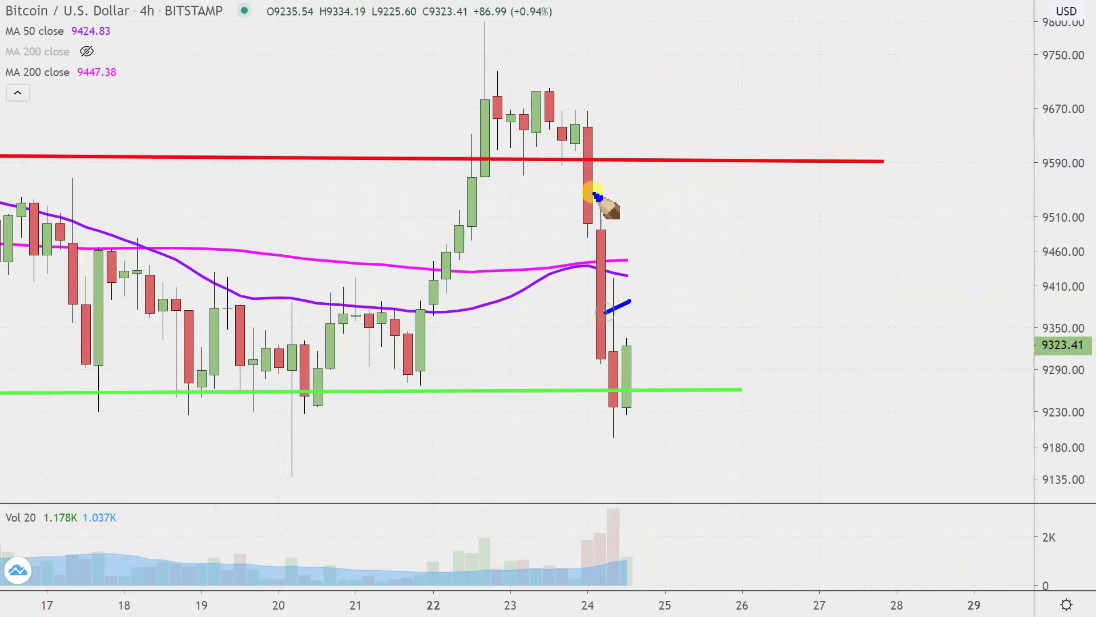
{"action": "left_click_drag", "start_coordinate": [549, 117], "coordinate": [567, 98]}
{"action": "left_click_drag", "start_coordinate": [349, 305], "coordinate": [362, 287]}
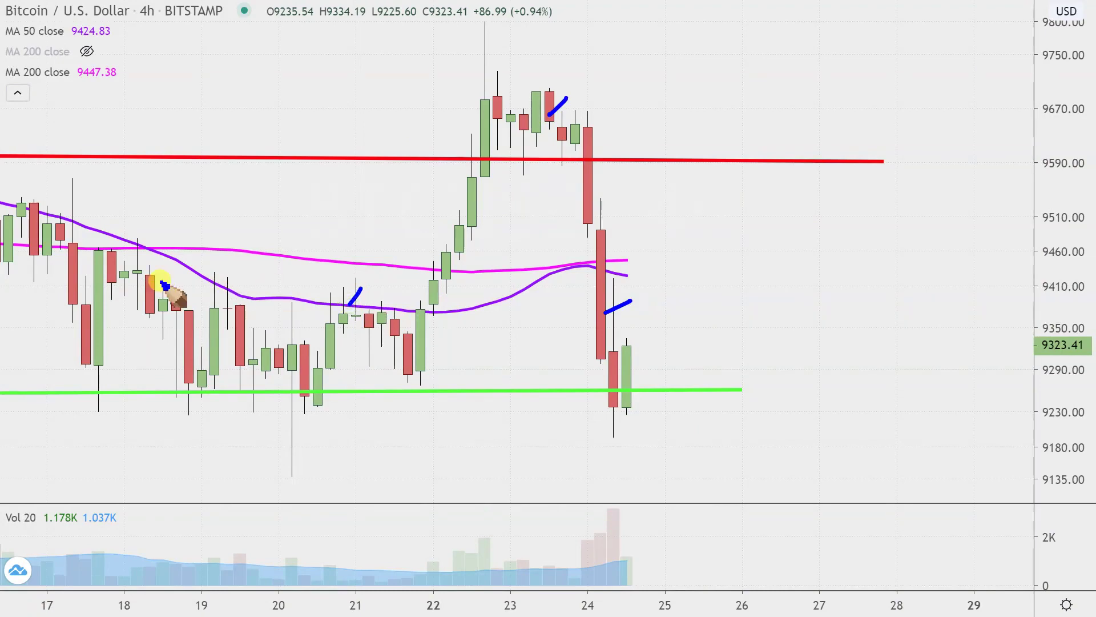
{"action": "left_click_drag", "start_coordinate": [141, 271], "coordinate": [162, 258]}
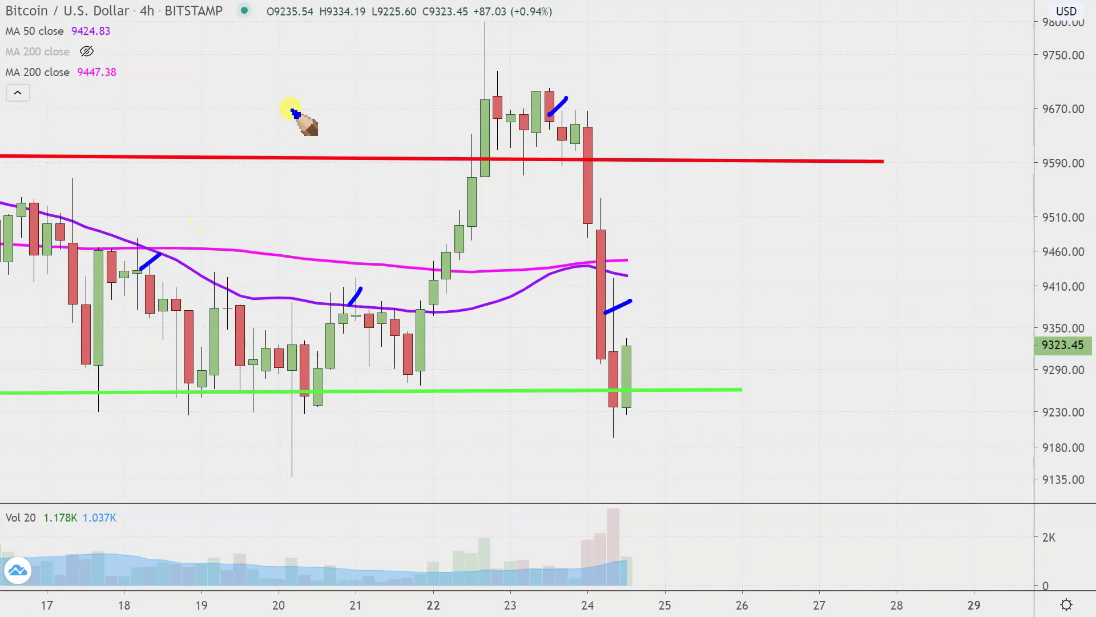
{"action": "left_click_drag", "start_coordinate": [179, 61], "coordinate": [379, 58]}
{"action": "mouse_move", "coordinate": [623, 59]}
{"action": "left_mouse_down"}
{"action": "mouse_move", "coordinate": [664, 328]}
{"action": "mouse_move", "coordinate": [458, 450]}
{"action": "mouse_move", "coordinate": [50, 410]}
{"action": "mouse_move", "coordinate": [60, 166]}
{"action": "mouse_move", "coordinate": [184, 61]}
{"action": "mouse_move", "coordinate": [214, 60]}
{"action": "left_mouse_up"}
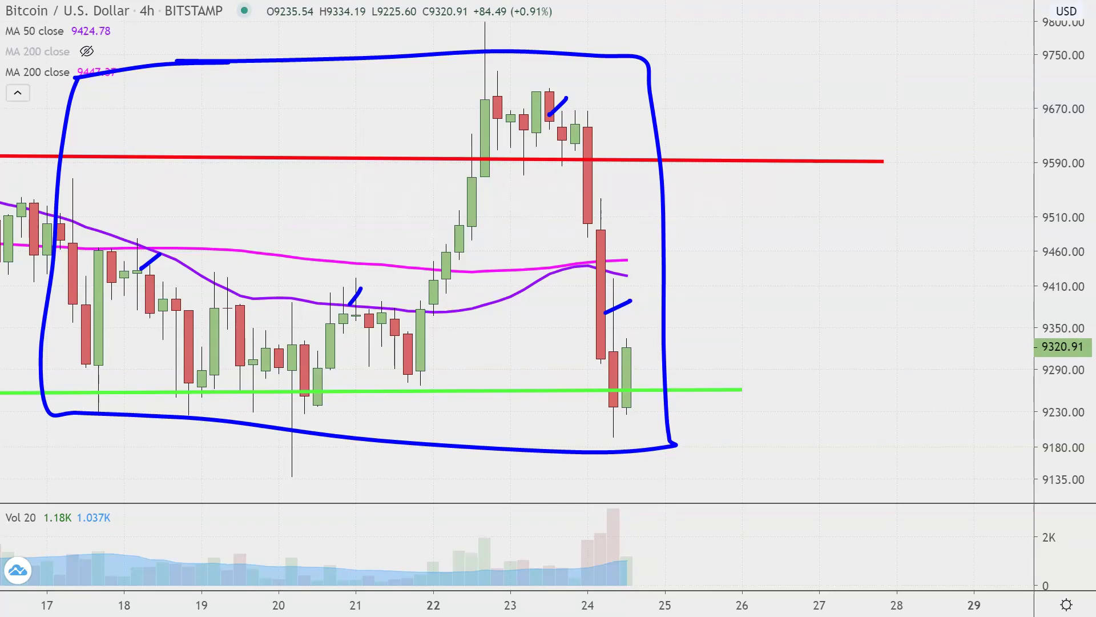
Clear the box and brush a blue arc from the 21st over the 9700 peak, arrowing down to 9460
{"action": "key", "text": "Escape"}
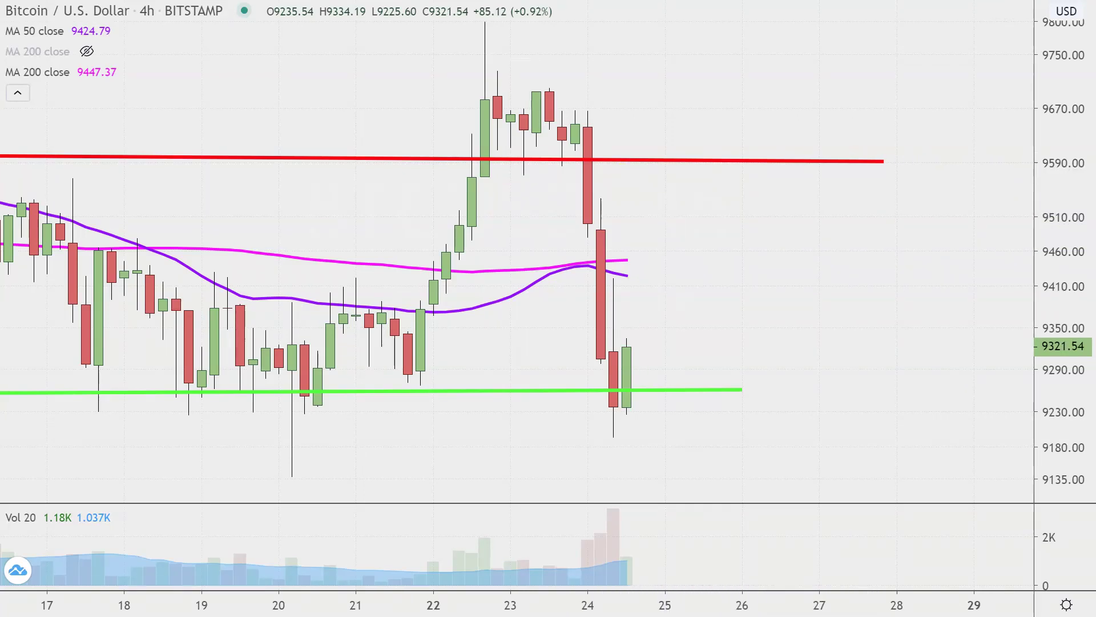
{"action": "left_click_drag", "start_coordinate": [563, 122], "coordinate": [618, 169]}
{"action": "mouse_move", "coordinate": [640, 204]}
{"action": "left_mouse_down"}
{"action": "mouse_move", "coordinate": [666, 256]}
{"action": "mouse_move", "coordinate": [672, 233]}
{"action": "mouse_move", "coordinate": [669, 259]}
{"action": "mouse_move", "coordinate": [653, 249]}
{"action": "left_mouse_up"}
{"action": "left_click_drag", "start_coordinate": [412, 343], "coordinate": [467, 165]}
{"action": "left_click_drag", "start_coordinate": [524, 88], "coordinate": [601, 150]}
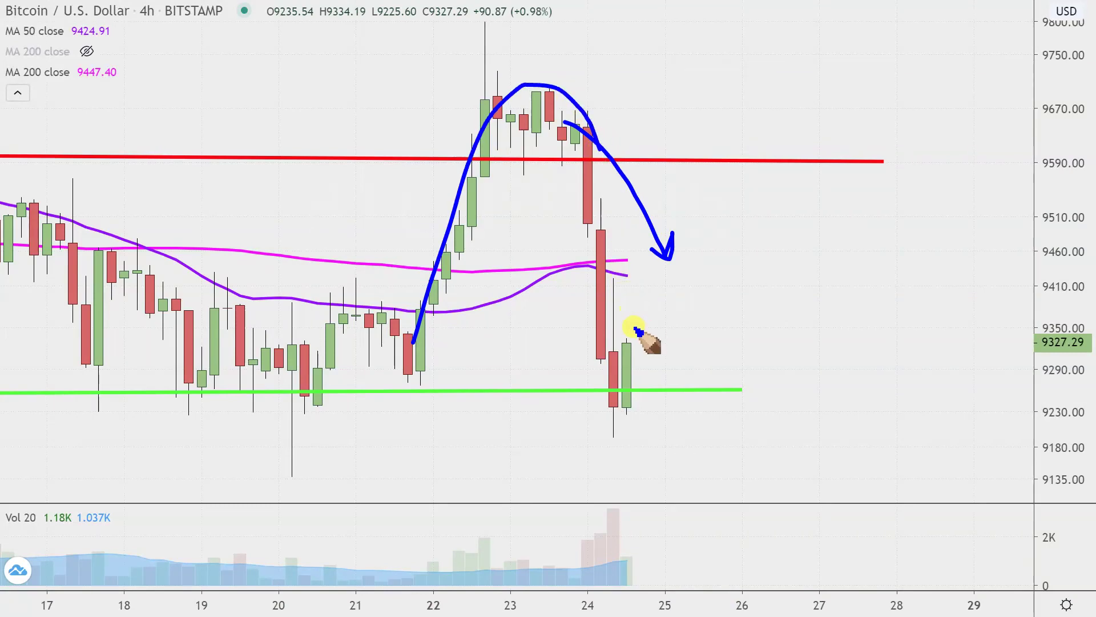
Clear the arc, show more days from the 15th, and sketch a path bouncing between support and resistance, then erase it
{"action": "key", "text": "Escape"}
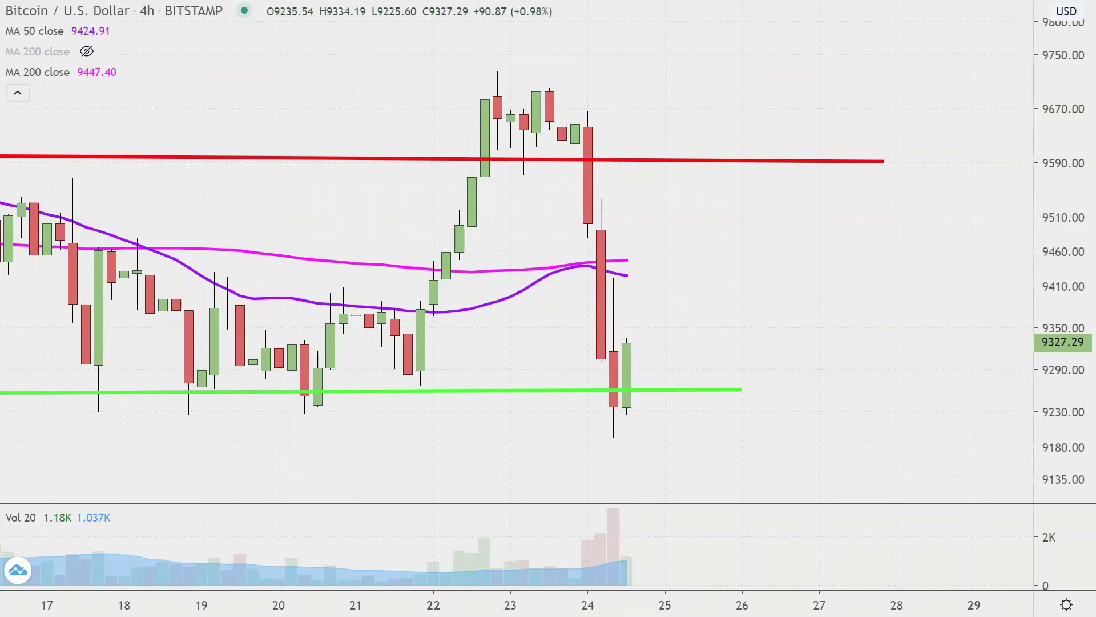
{"action": "left_click_drag", "start_coordinate": [70, 607], "coordinate": [244, 604]}
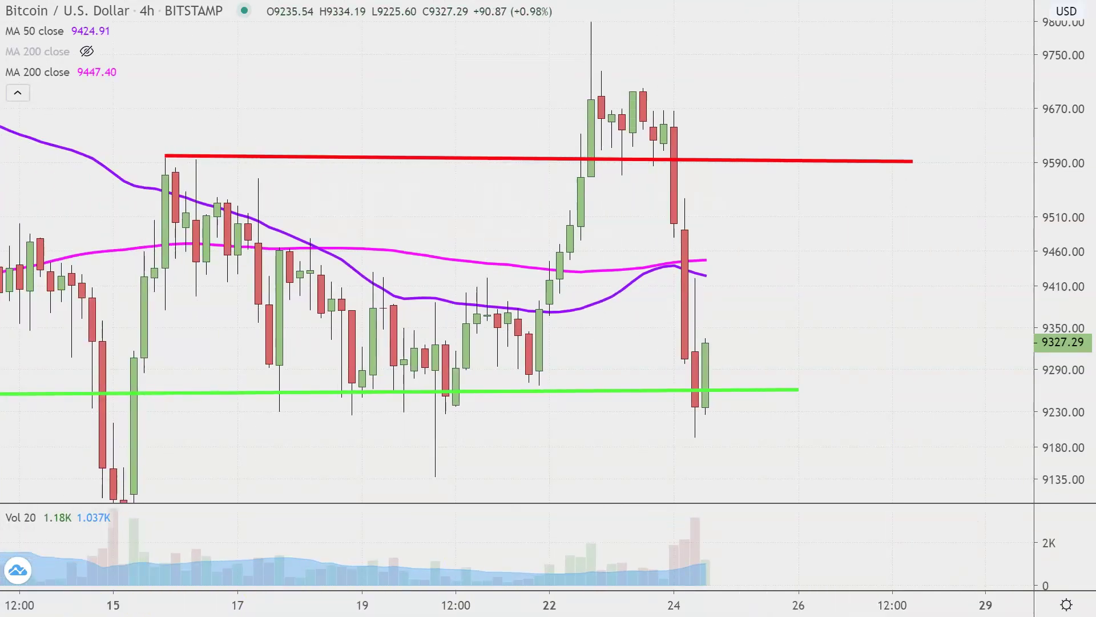
{"action": "mouse_move", "coordinate": [163, 392]}
{"action": "left_mouse_down"}
{"action": "mouse_move", "coordinate": [212, 194]}
{"action": "mouse_move", "coordinate": [298, 218]}
{"action": "left_mouse_up"}
{"action": "mouse_move", "coordinate": [312, 322]}
{"action": "left_mouse_down"}
{"action": "mouse_move", "coordinate": [360, 342]}
{"action": "mouse_move", "coordinate": [474, 194]}
{"action": "mouse_move", "coordinate": [508, 382]}
{"action": "mouse_move", "coordinate": [565, 318]}
{"action": "left_mouse_up"}
{"action": "mouse_move", "coordinate": [585, 242]}
{"action": "left_mouse_down"}
{"action": "mouse_move", "coordinate": [606, 91]}
{"action": "mouse_move", "coordinate": [696, 393]}
{"action": "left_mouse_up"}
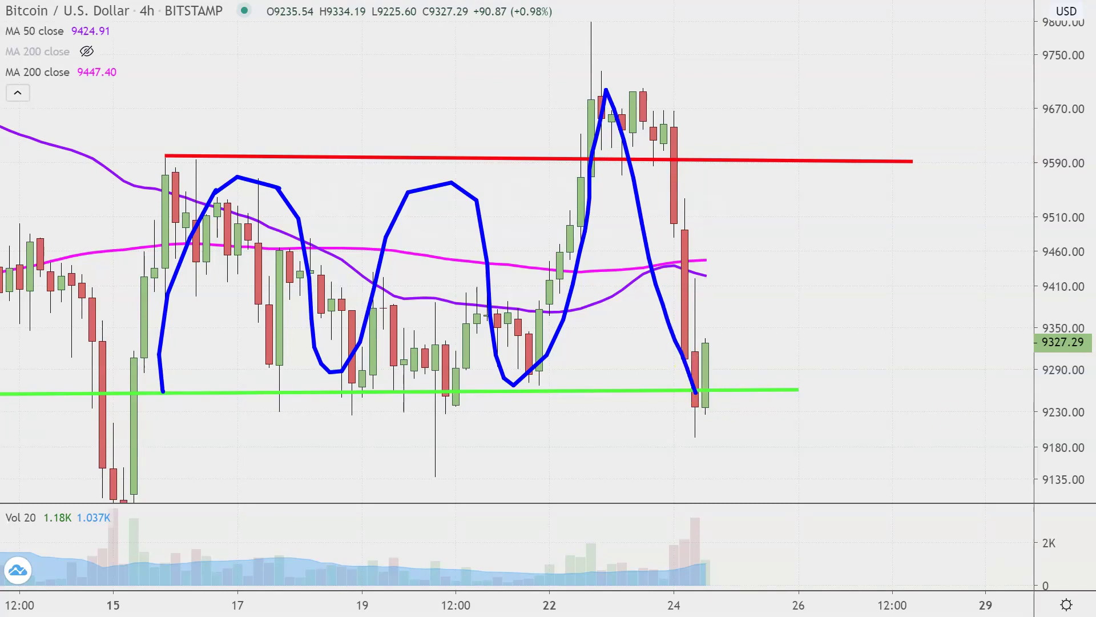
{"action": "key", "text": "Escape"}
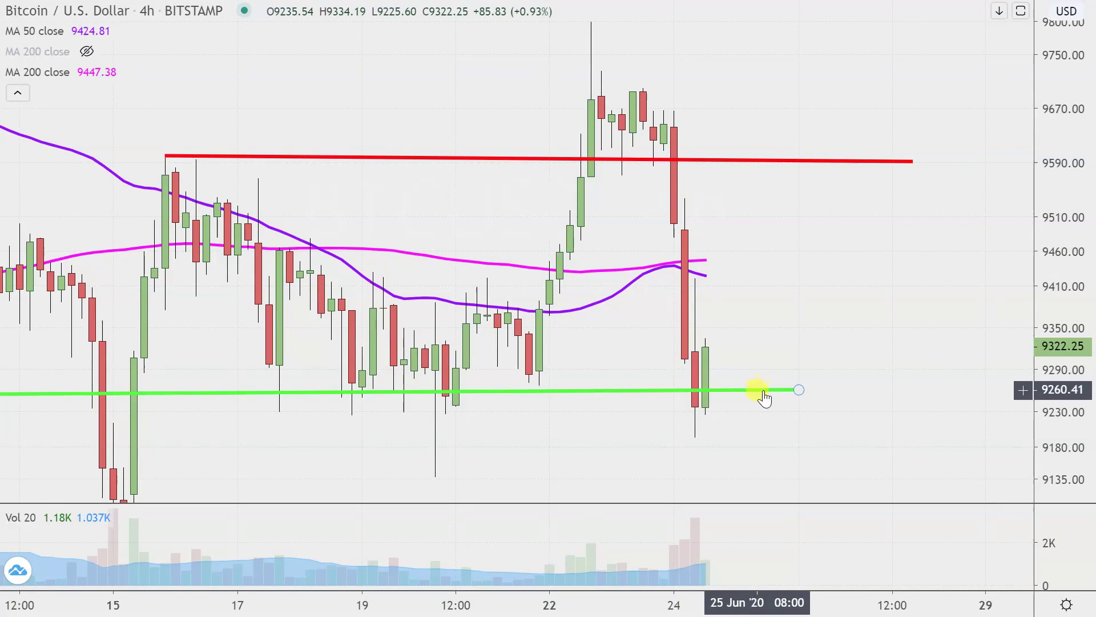
Lower the green support line to 9231.21 and brush a blue question mark beside it
{"action": "left_click_drag", "start_coordinate": [765, 397], "coordinate": [783, 409]}
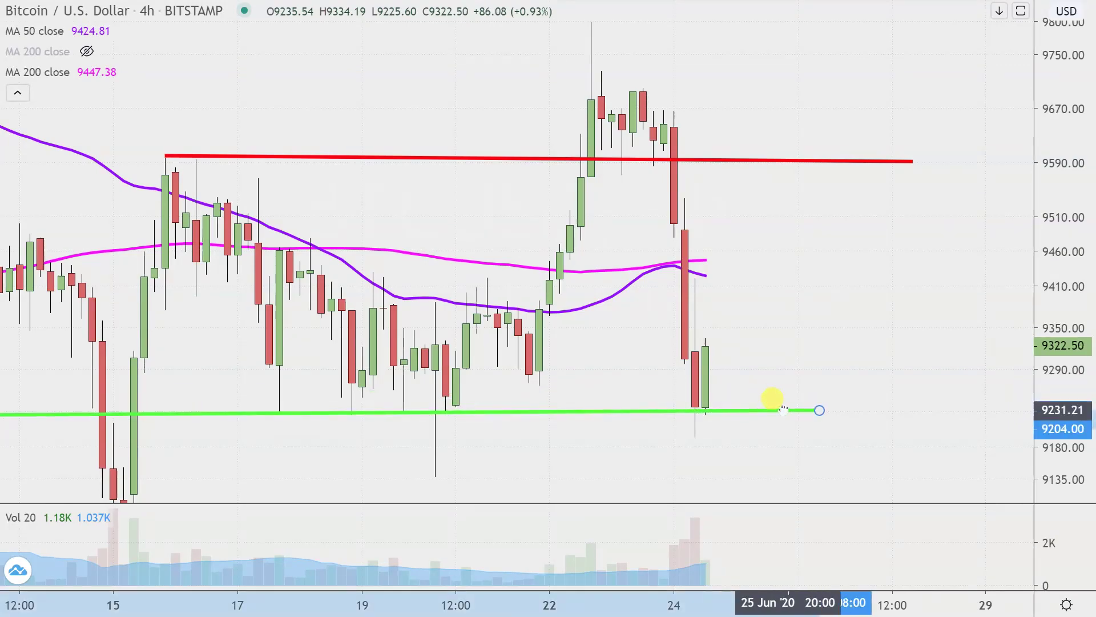
{"action": "left_click", "coordinate": [824, 301]}
{"action": "key", "text": "ctrl+2"}
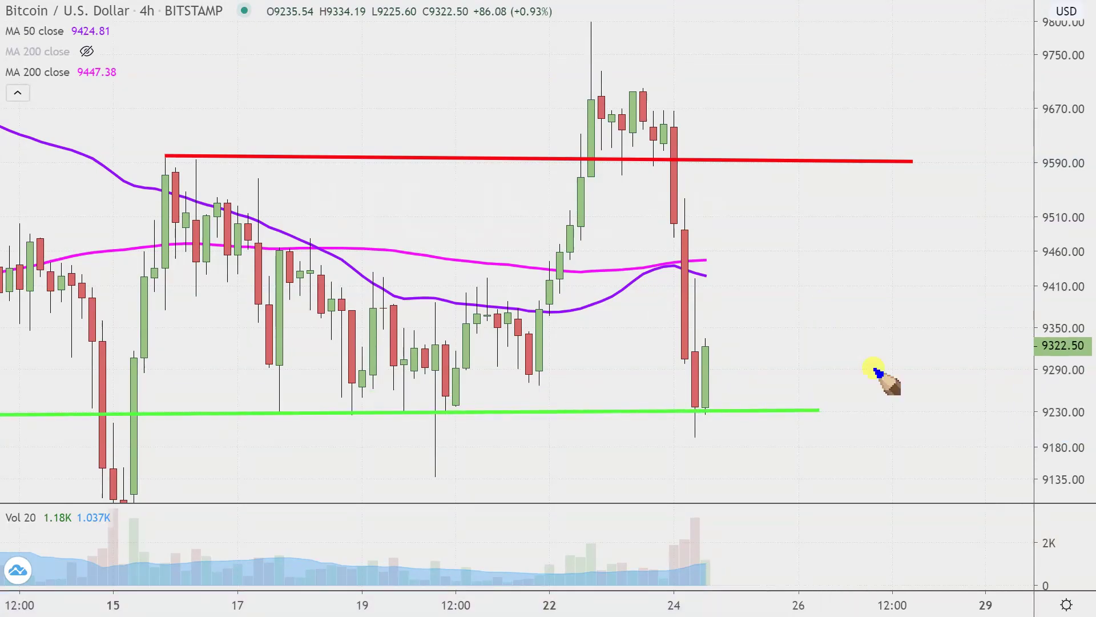
{"action": "mouse_move", "coordinate": [829, 366]}
{"action": "left_mouse_down"}
{"action": "mouse_move", "coordinate": [846, 371]}
{"action": "mouse_move", "coordinate": [836, 396]}
{"action": "left_mouse_up"}
{"action": "left_click", "coordinate": [843, 424]}
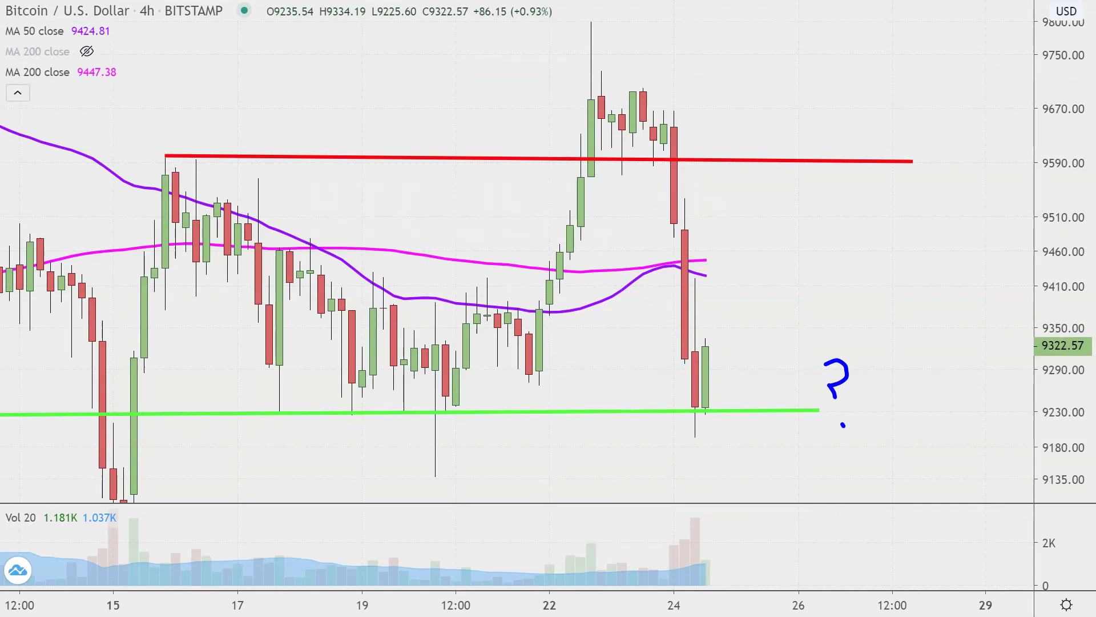
Sketch orange strokes: a short mark near 9200, a zigzag above and a wave along the green line
{"action": "left_click_drag", "start_coordinate": [1035, 429], "coordinate": [1083, 428]}
{"action": "mouse_move", "coordinate": [711, 355]}
{"action": "left_mouse_down"}
{"action": "mouse_move", "coordinate": [726, 407]}
{"action": "mouse_move", "coordinate": [745, 394]}
{"action": "mouse_move", "coordinate": [774, 402]}
{"action": "mouse_move", "coordinate": [829, 352]}
{"action": "left_mouse_up"}
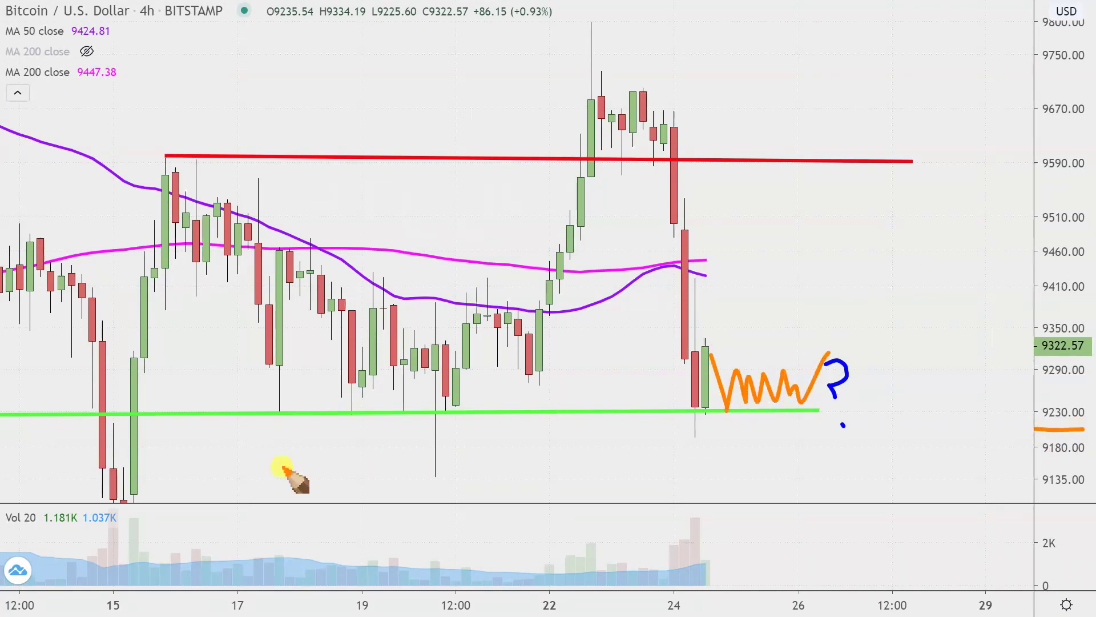
{"action": "mouse_move", "coordinate": [260, 407]}
{"action": "left_mouse_down"}
{"action": "mouse_move", "coordinate": [346, 390]}
{"action": "mouse_move", "coordinate": [421, 407]}
{"action": "mouse_move", "coordinate": [512, 404]}
{"action": "left_mouse_up"}
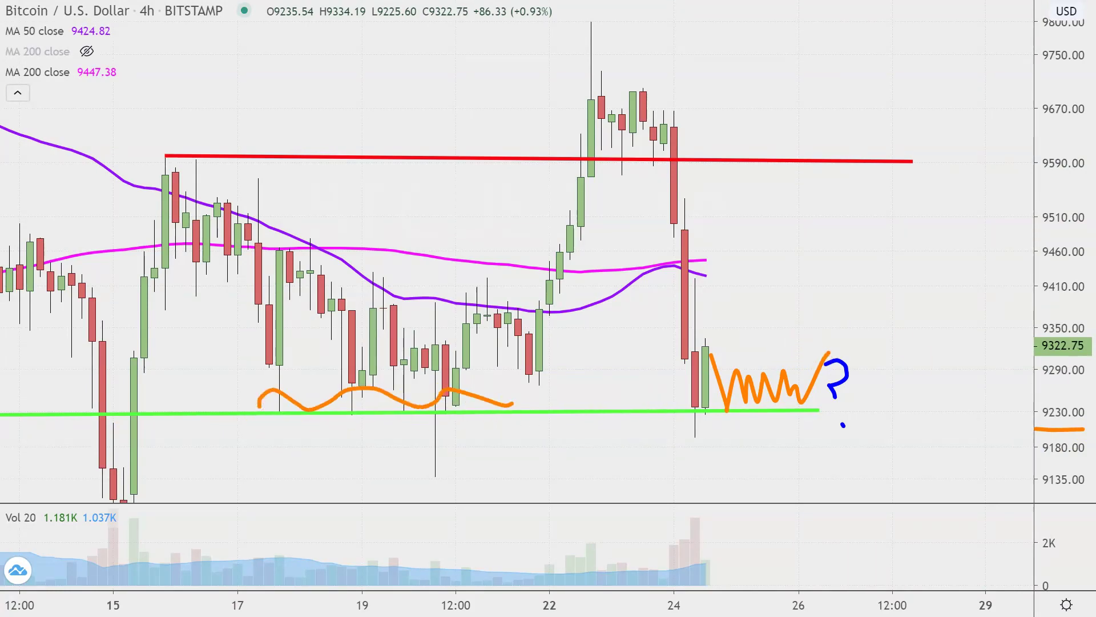
Erase the sketches, then try an orange path with arrowhead from the last candle and undo it
{"action": "key", "text": "e"}
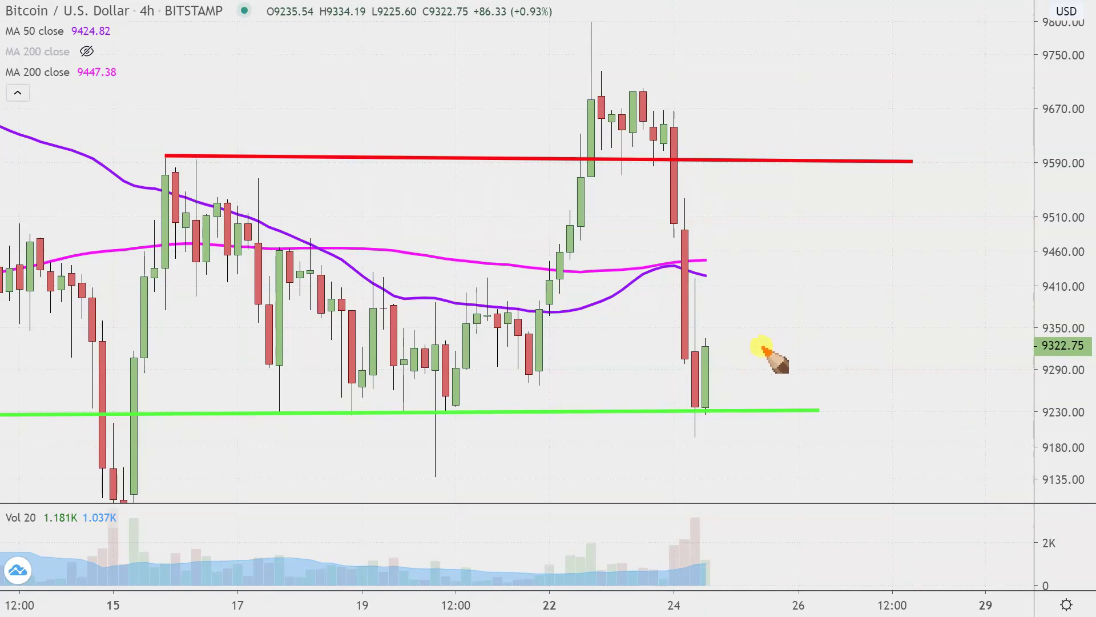
{"action": "mouse_move", "coordinate": [705, 411]}
{"action": "left_mouse_down"}
{"action": "mouse_move", "coordinate": [714, 352]}
{"action": "mouse_move", "coordinate": [772, 418]}
{"action": "left_mouse_up"}
{"action": "mouse_move", "coordinate": [793, 461]}
{"action": "left_mouse_down"}
{"action": "mouse_move", "coordinate": [821, 515]}
{"action": "mouse_move", "coordinate": [795, 499]}
{"action": "left_mouse_up"}
{"action": "key", "text": "ctrl+z"}
{"action": "key", "text": "ctrl+z"}
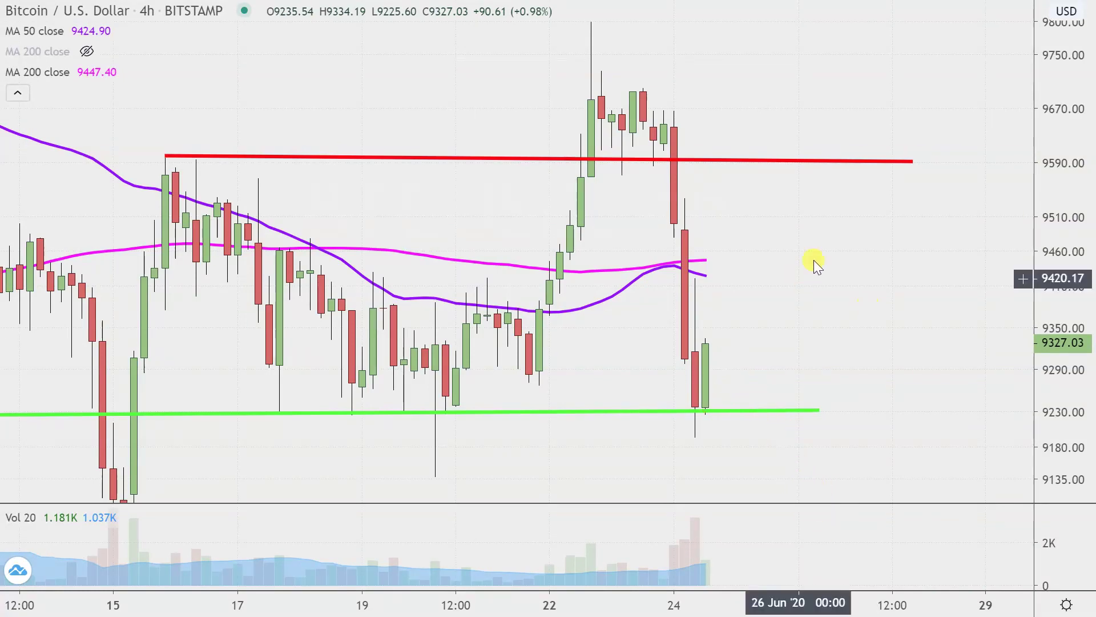
Clone the green support line into a lower line near 9030 and delete the extra line near 9190
{"action": "right_click", "coordinate": [641, 418]}
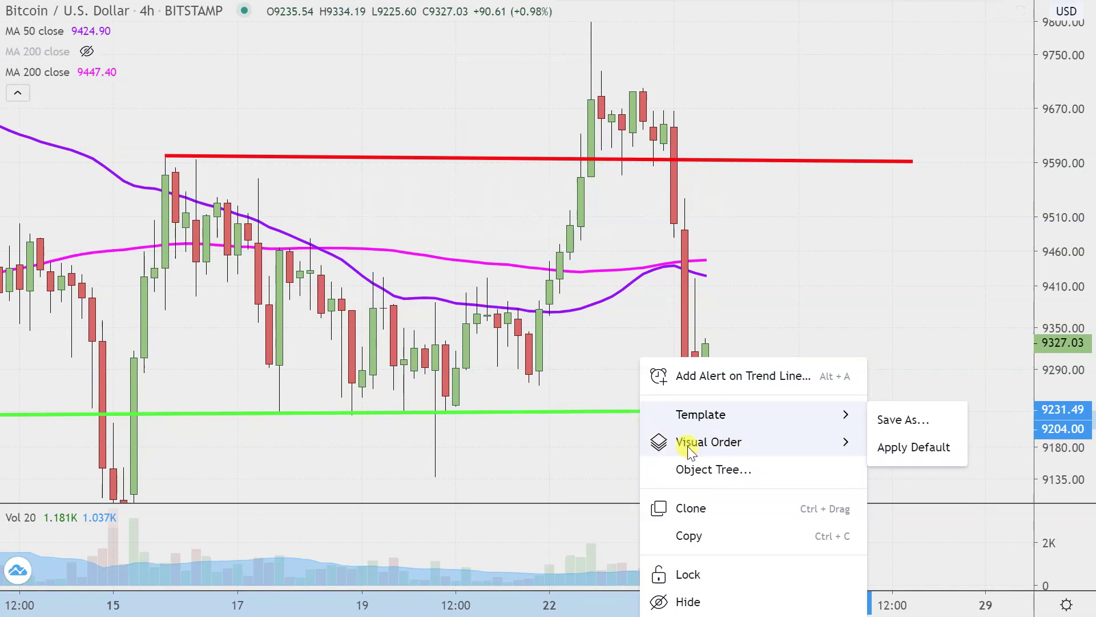
{"action": "left_click", "coordinate": [703, 515]}
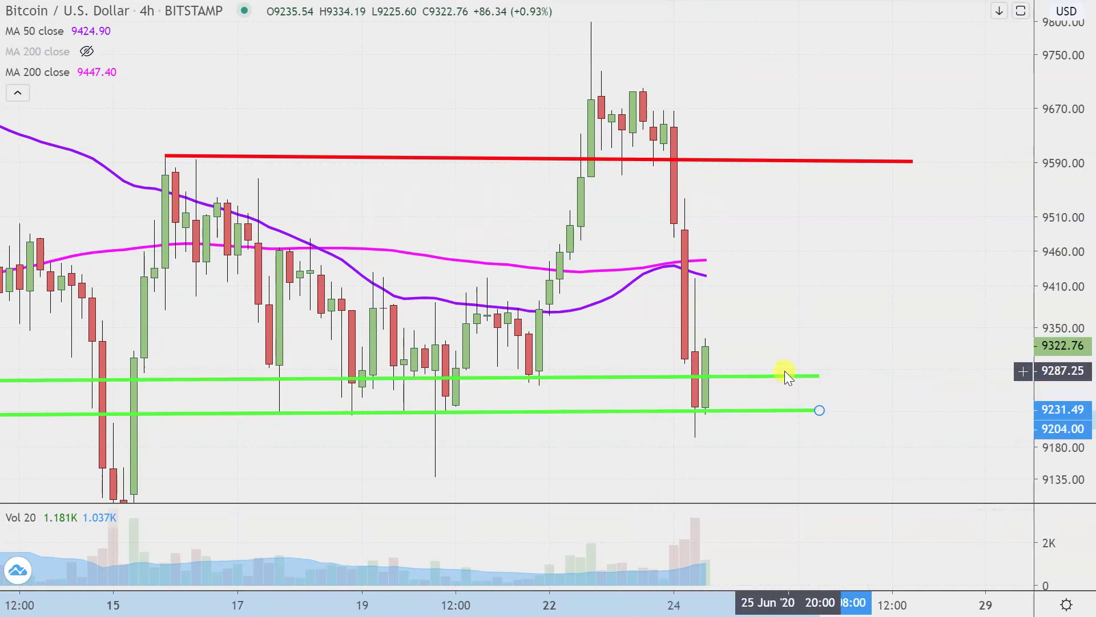
{"action": "left_click_drag", "start_coordinate": [778, 377], "coordinate": [754, 443]}
{"action": "left_click_drag", "start_coordinate": [755, 303], "coordinate": [773, 235]}
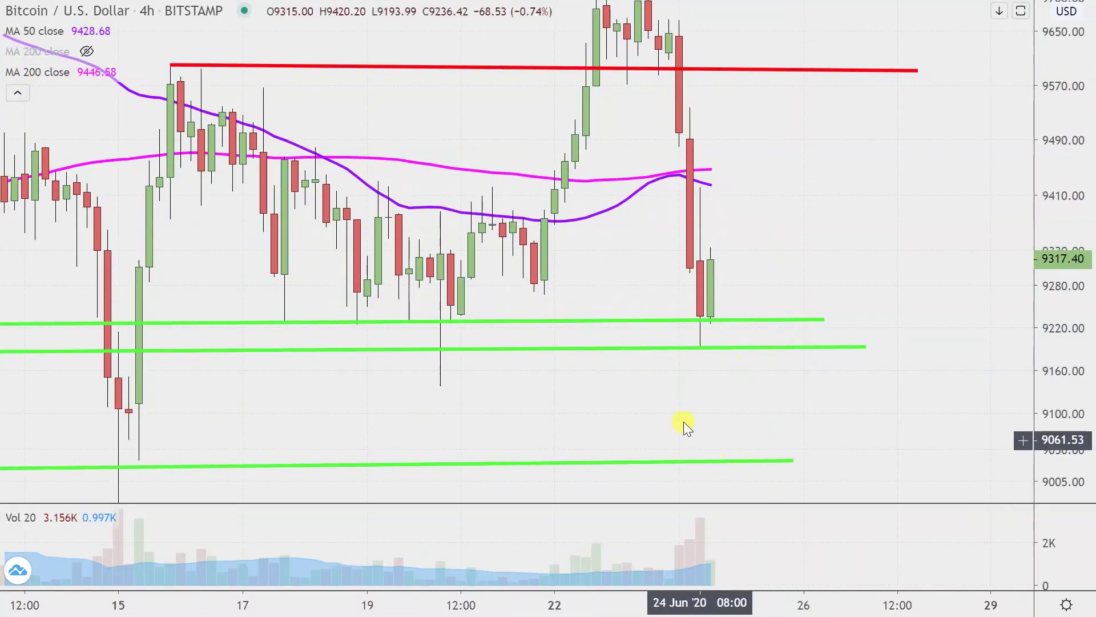
{"action": "left_click", "coordinate": [675, 348]}
{"action": "key", "text": "Delete"}
Brush a blue arrow pointing down to the lower green line with a question mark above it
{"action": "left_click", "coordinate": [631, 406]}
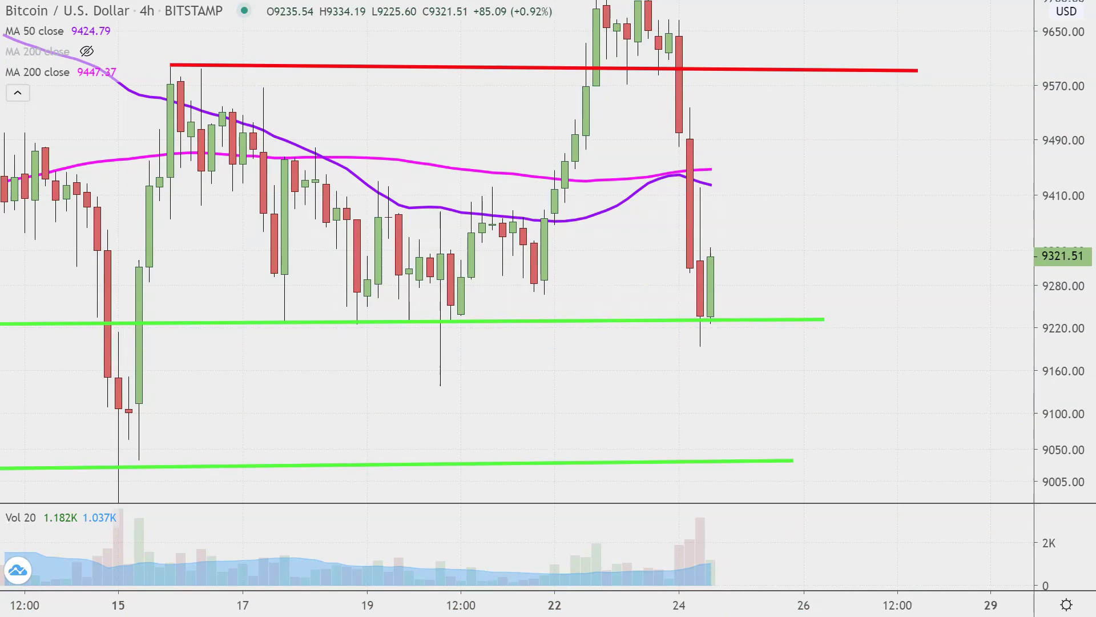
{"action": "mouse_move", "coordinate": [628, 415]}
{"action": "left_mouse_down"}
{"action": "mouse_move", "coordinate": [577, 457]}
{"action": "mouse_move", "coordinate": [598, 455]}
{"action": "left_mouse_up"}
{"action": "mouse_move", "coordinate": [622, 371]}
{"action": "left_mouse_down"}
{"action": "mouse_move", "coordinate": [651, 380]}
{"action": "mouse_move", "coordinate": [636, 388]}
{"action": "mouse_move", "coordinate": [643, 402]}
{"action": "left_mouse_up"}
{"action": "left_click", "coordinate": [644, 404]}
Dot the question mark, trace the upper support line, sketch an upward arrow, and remove all blue sketches
{"action": "left_click", "coordinate": [648, 416]}
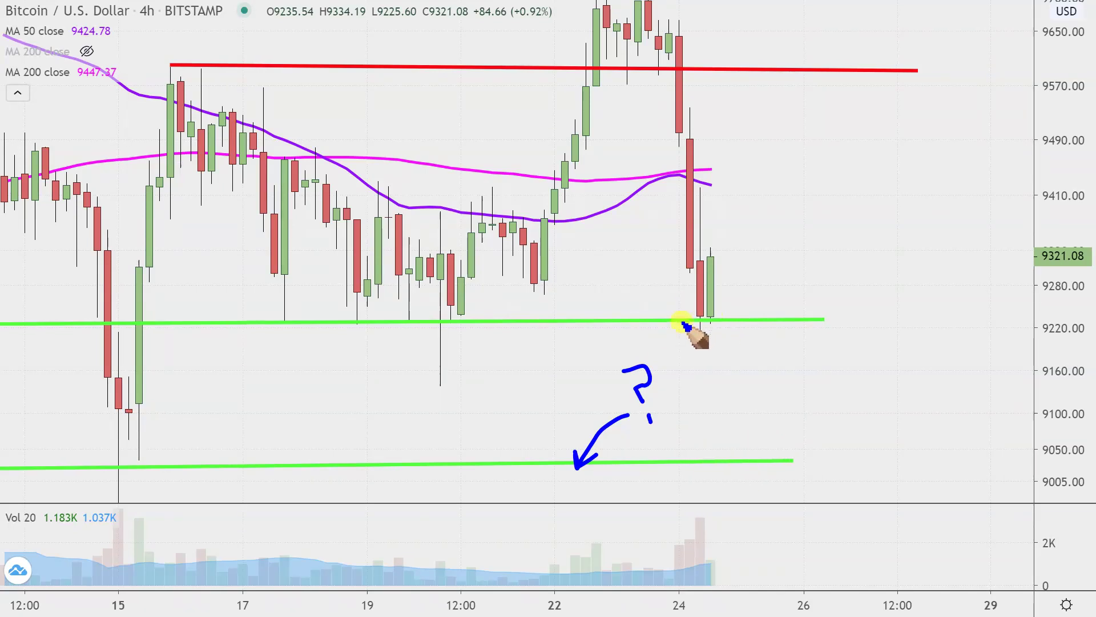
{"action": "left_click_drag", "start_coordinate": [269, 323], "coordinate": [812, 328]}
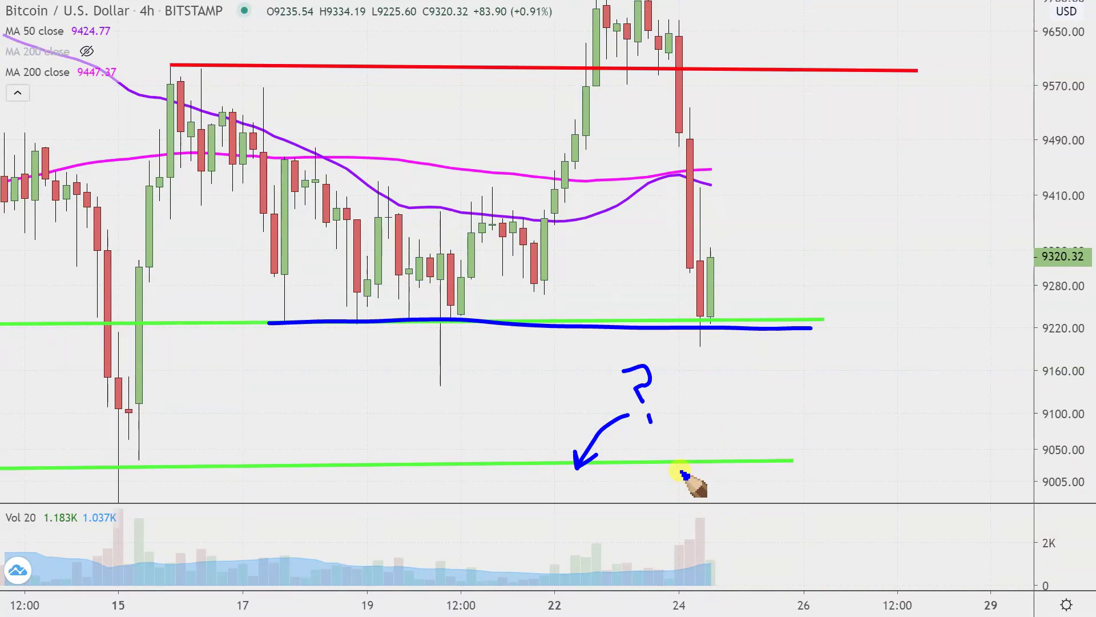
{"action": "key", "text": "shift+F9"}
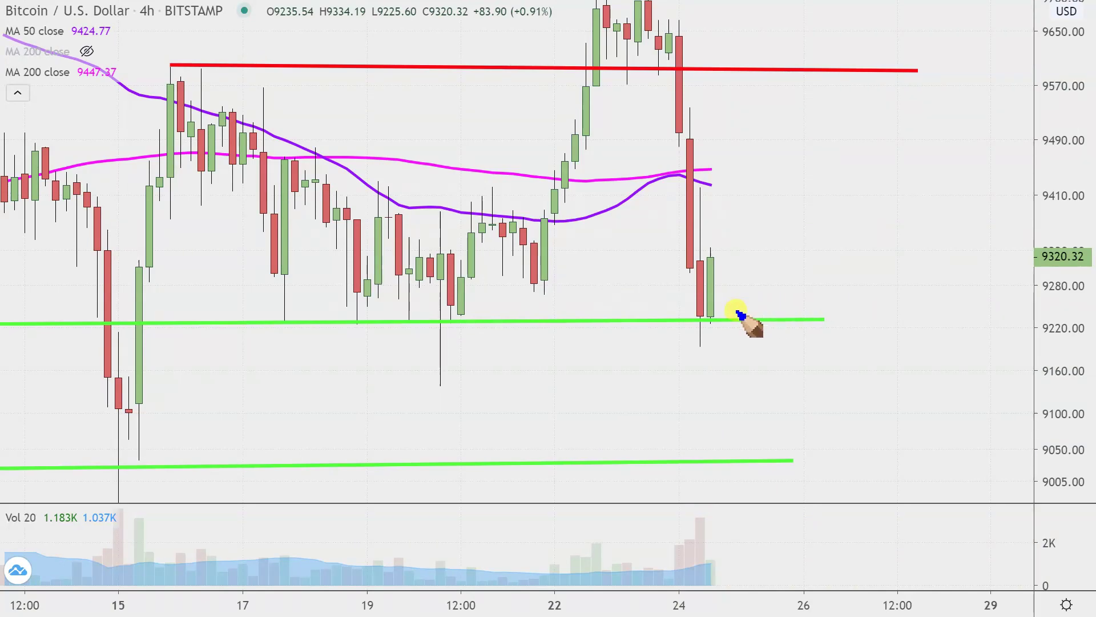
{"action": "mouse_move", "coordinate": [727, 258]}
{"action": "left_mouse_down"}
{"action": "mouse_move", "coordinate": [822, 115]}
{"action": "mouse_move", "coordinate": [828, 77]}
{"action": "mouse_move", "coordinate": [807, 87]}
{"action": "left_mouse_up"}
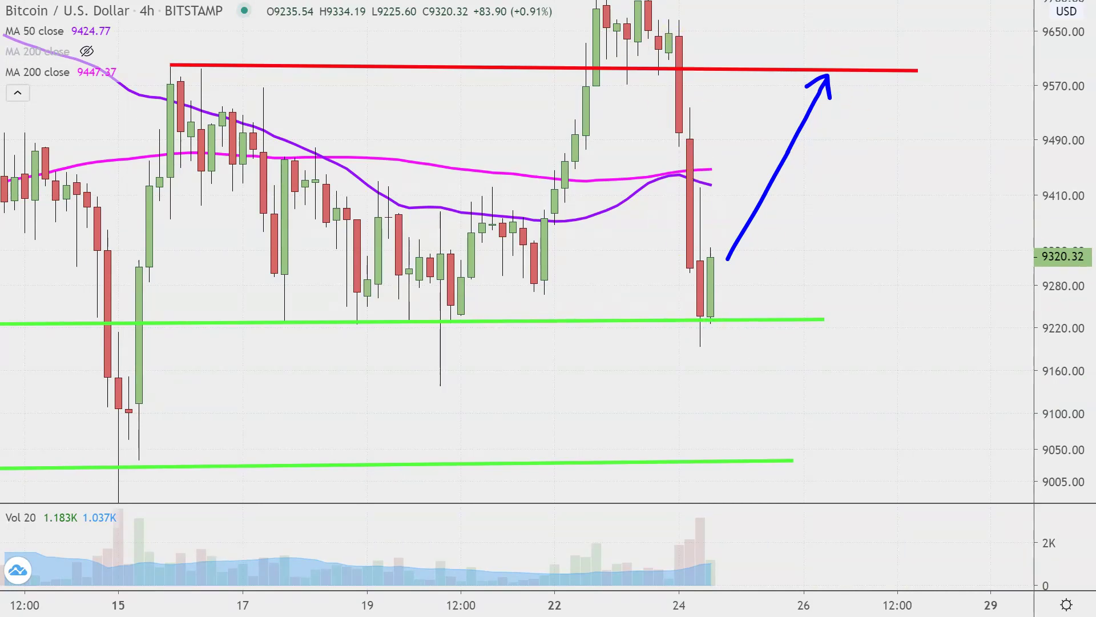
{"action": "key", "text": "ctrl+z"}
{"action": "key", "text": "ctrl+z"}
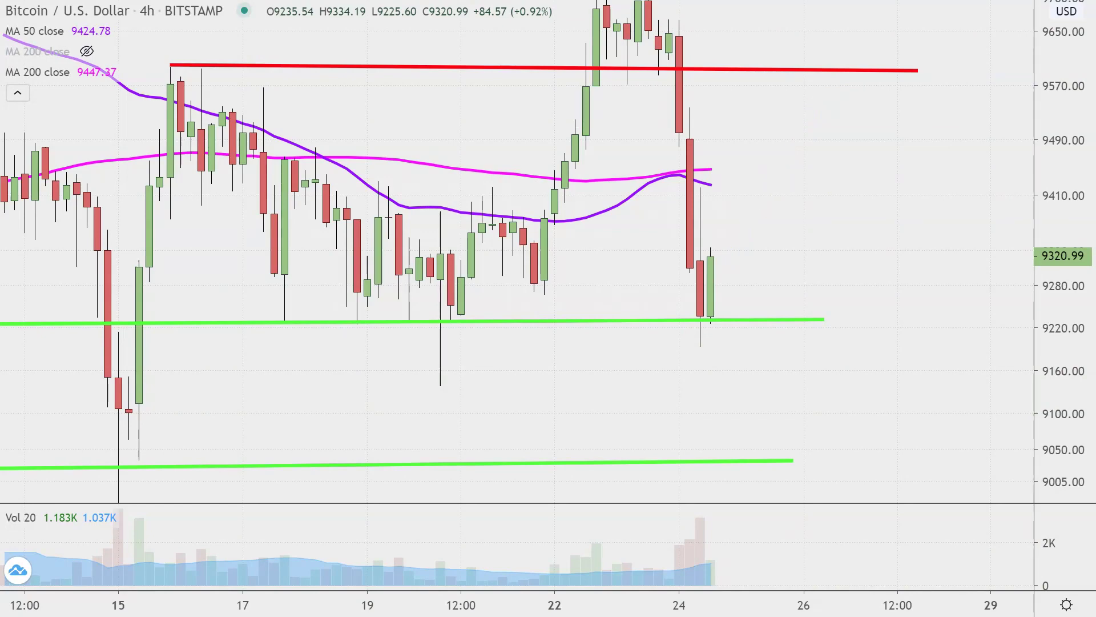